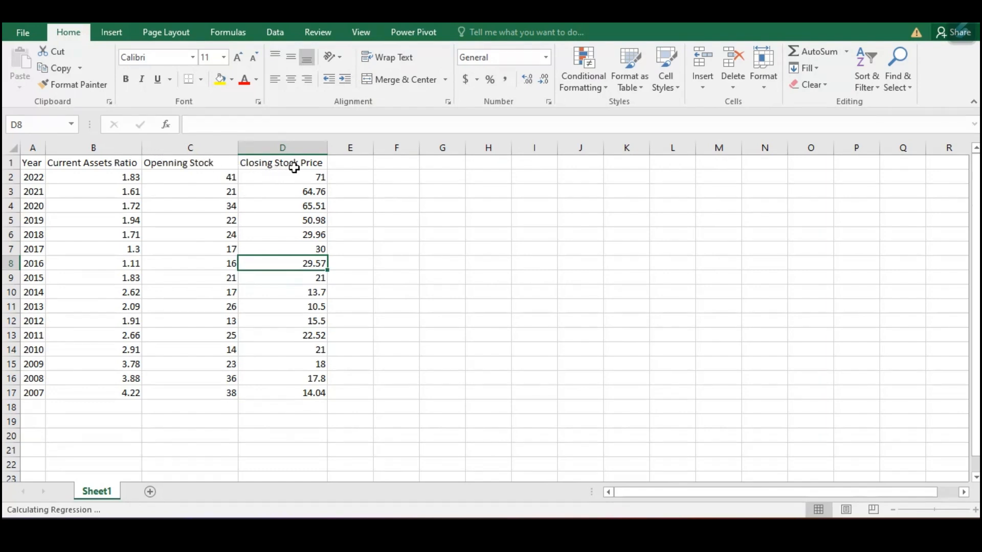
# - Change the header in C1 to "Openning Stock prices" and auto-fit column C to it
pyautogui.click(220, 163)
pyautogui.doubleClick(220, 164)
pyautogui.write('prices')
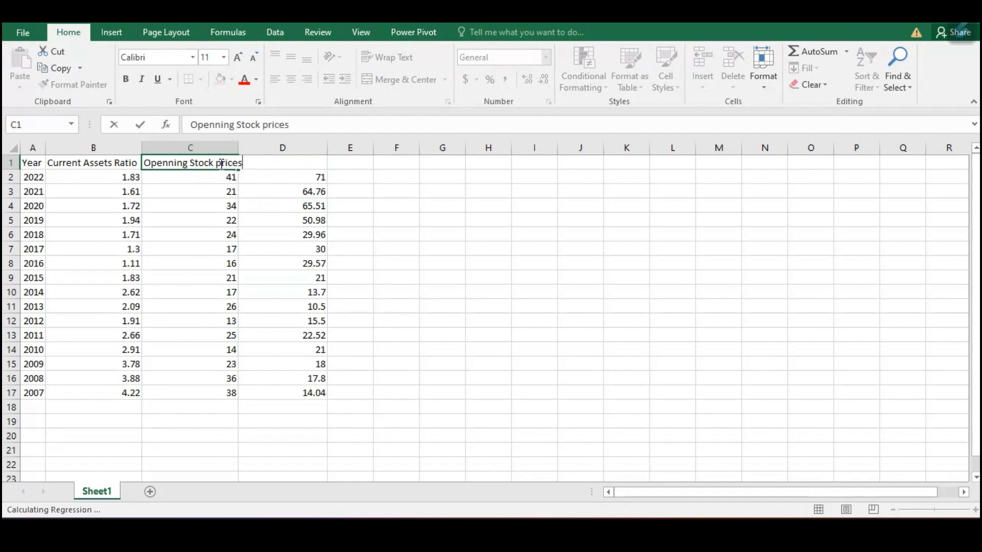
pyautogui.press('Tab')
pyautogui.doubleClick(239, 149)
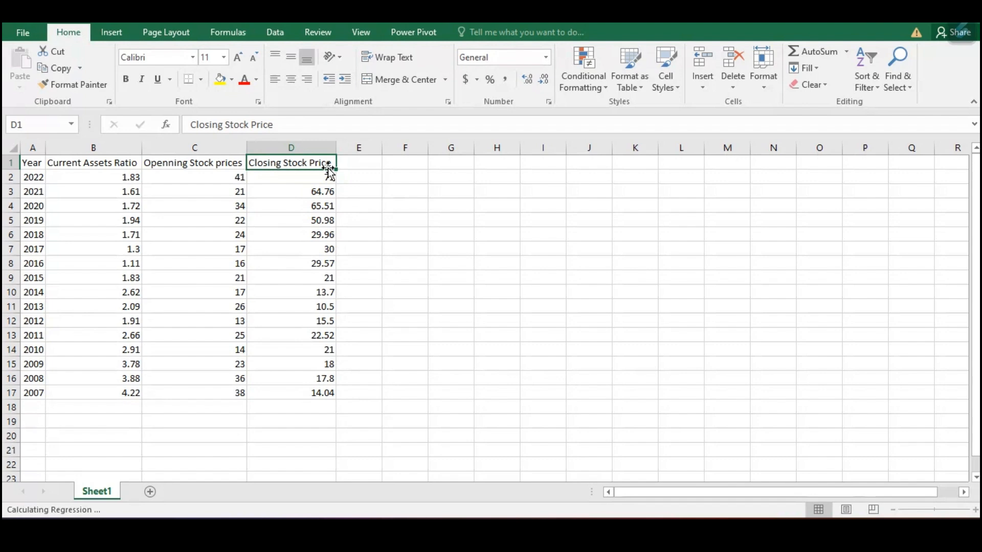
# - Examine the Closing Stock Price column against the Current Assets Ratio, Openning Stock prices and Year columns
pyautogui.click(293, 149)
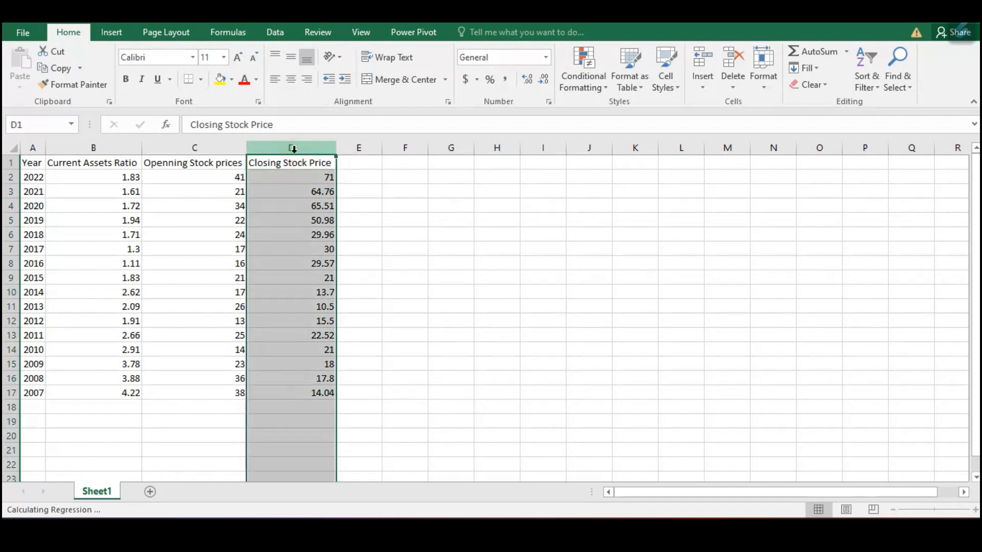
pyautogui.moveTo(94, 148); pyautogui.dragTo(176, 150)
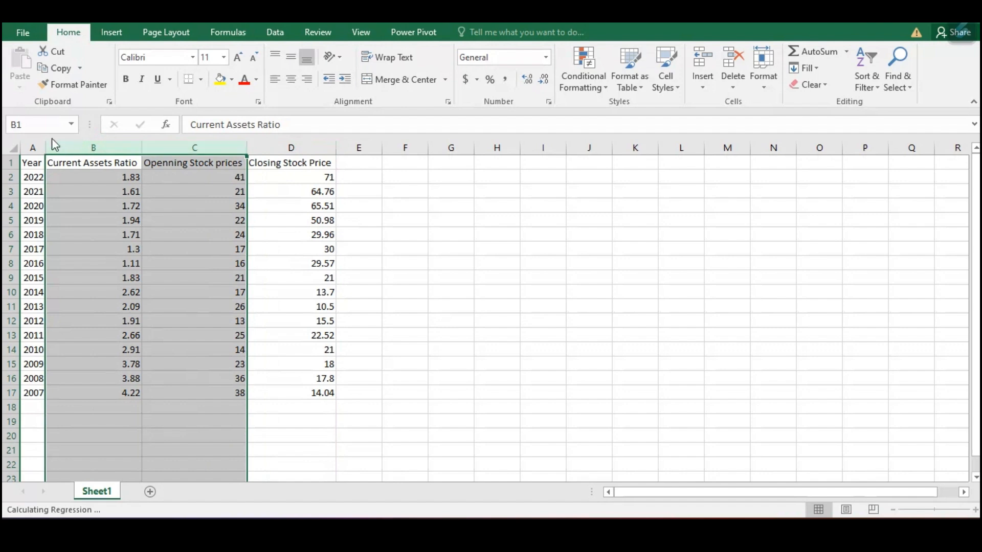
pyautogui.click(31, 148)
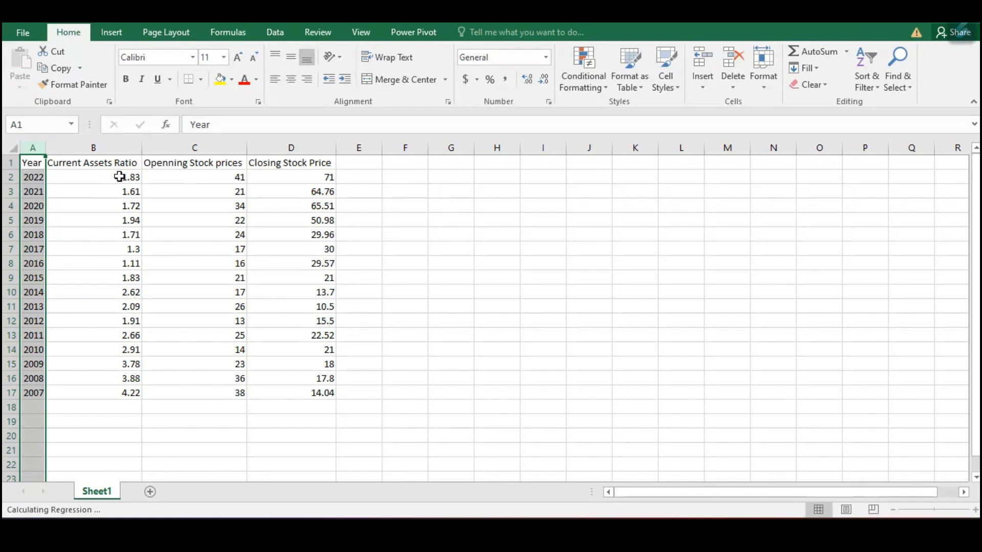
pyautogui.moveTo(108, 162); pyautogui.dragTo(193, 170)
pyautogui.click(277, 161)
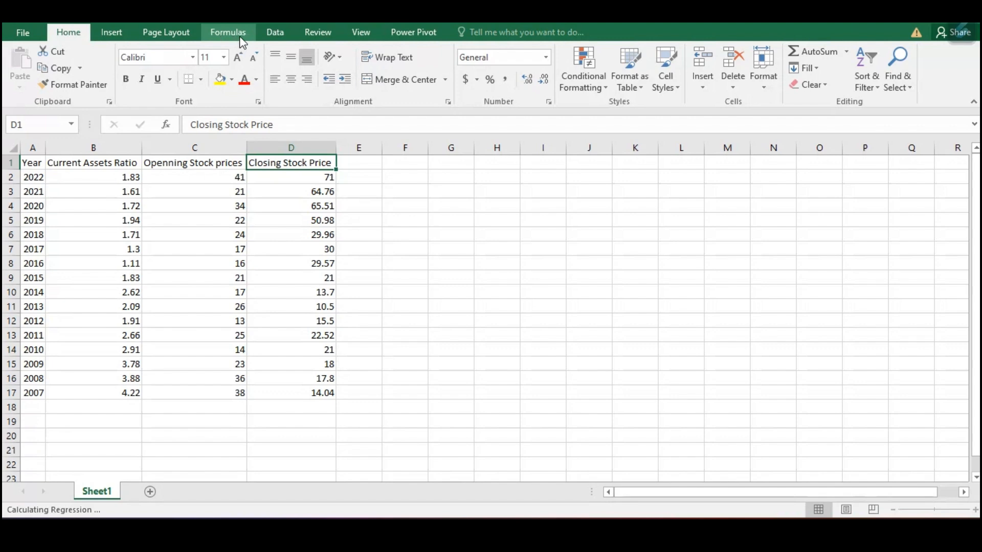
# - Start the Regression tool from the Data Analysis tools
pyautogui.click(285, 37)
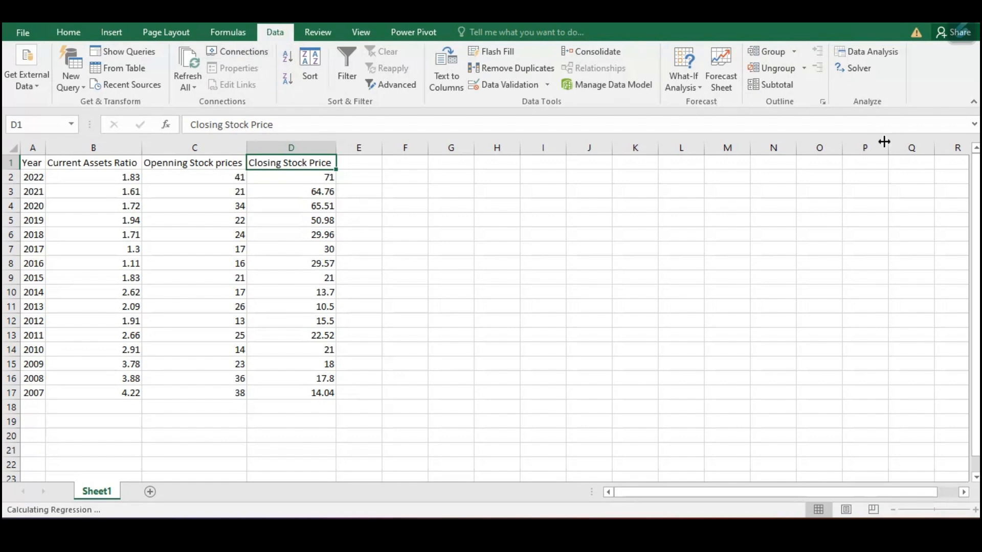
pyautogui.click(862, 53)
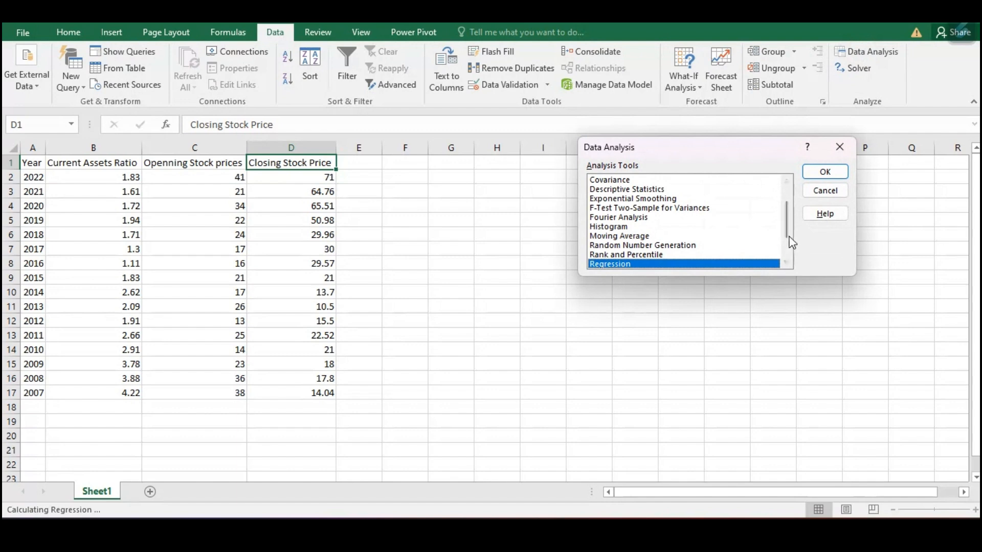
pyautogui.moveTo(788, 233); pyautogui.dragTo(786, 267)
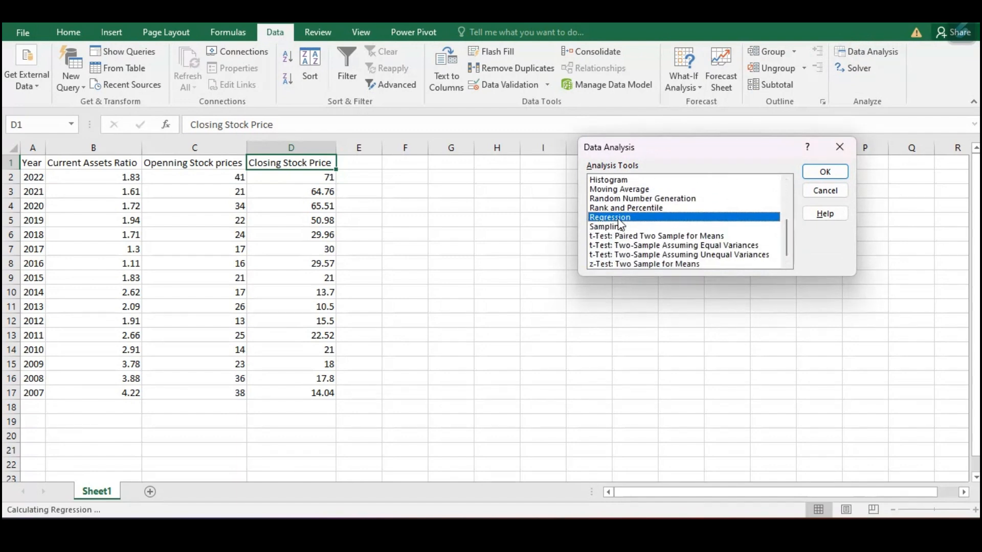
pyautogui.click(830, 175)
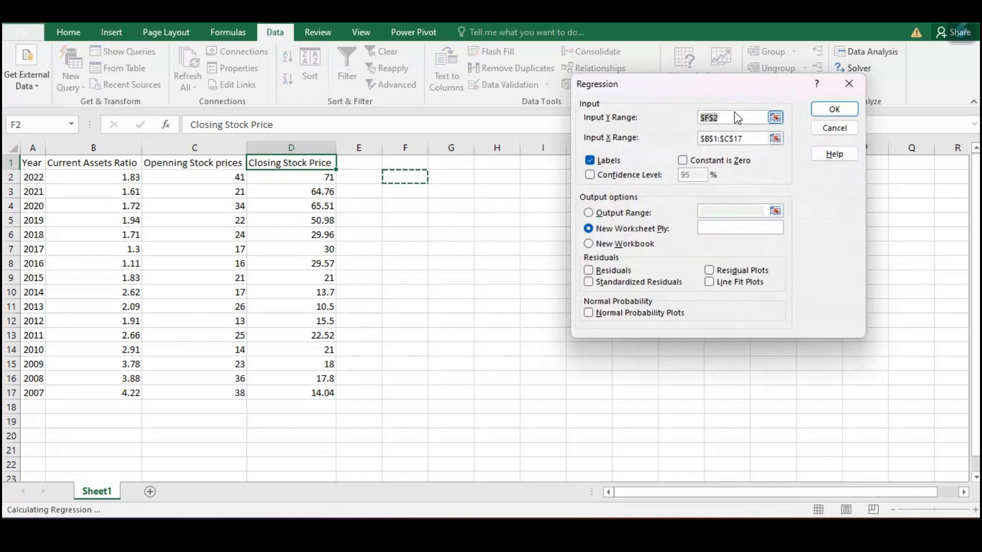
# - Set the regression's Input Y Range to $D$1:$D$17 and its Input X Range to $B$1:$C$17
pyautogui.press('BackSpace')
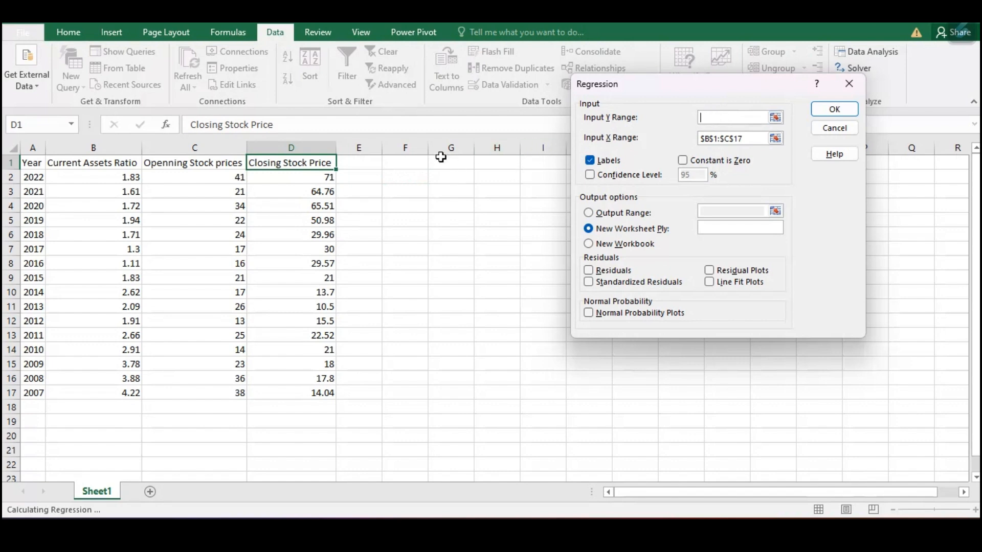
pyautogui.moveTo(286, 162); pyautogui.dragTo(295, 393)
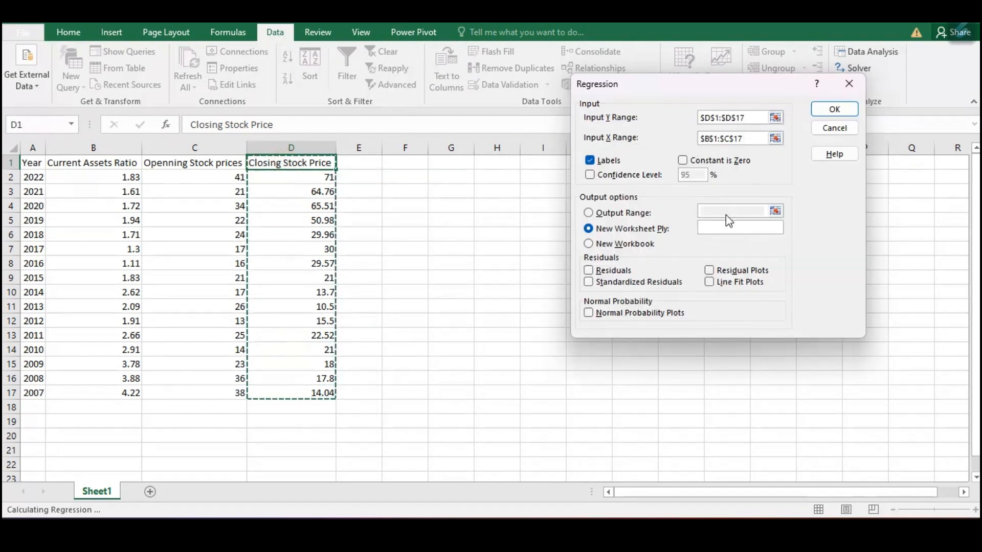
pyautogui.click(752, 139)
pyautogui.click(723, 147)
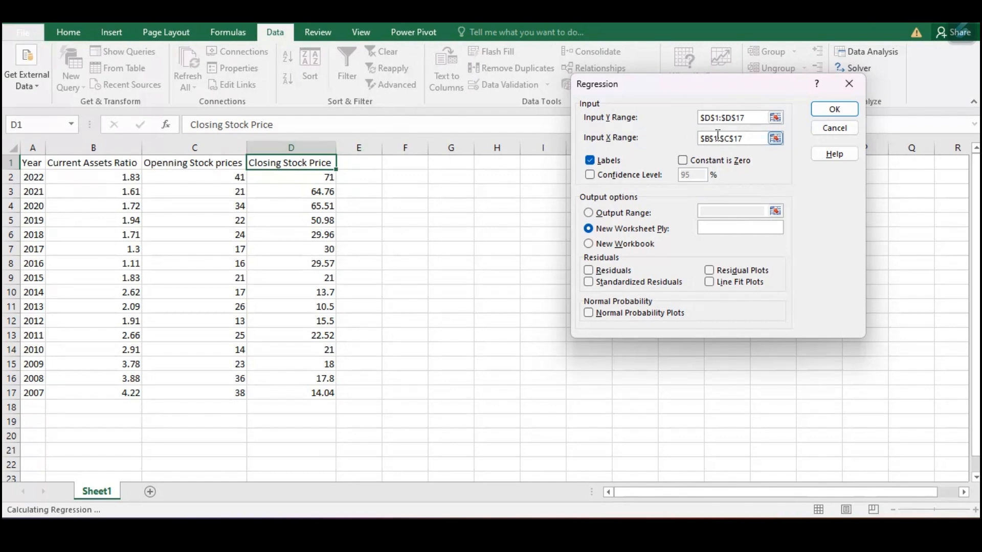
pyautogui.press('BackSpace')
pyautogui.press('BackSpace')
pyautogui.press('BackSpace')
pyautogui.press('BackSpace')
pyautogui.press('BackSpace')
pyautogui.press('BackSpace')
pyautogui.press('BackSpace')
pyautogui.press('BackSpace')
pyautogui.press('BackSpace')
pyautogui.press('BackSpace')
pyautogui.moveTo(82, 160); pyautogui.dragTo(205, 395)
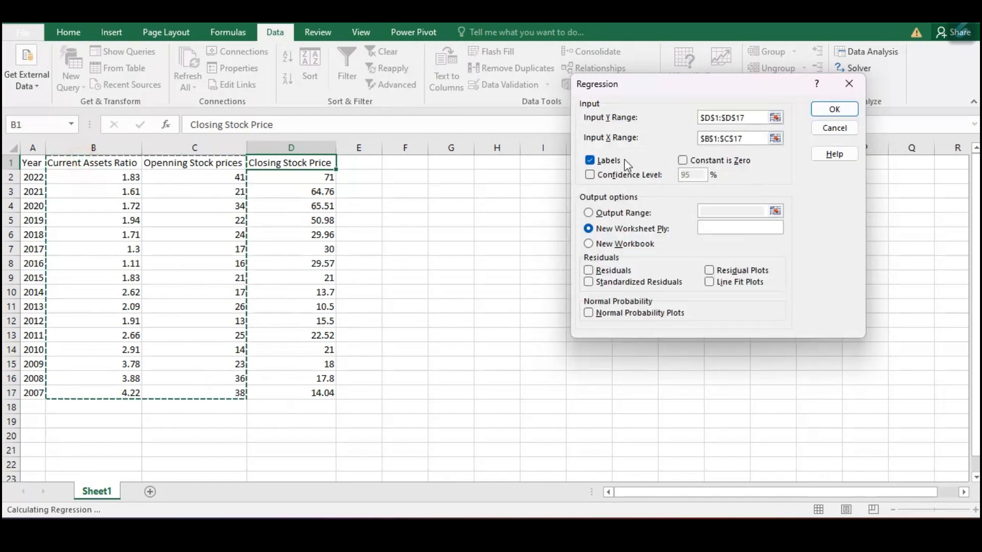
# - Try to run the regression with the Labels option off, and turn Labels back on
pyautogui.click(590, 161)
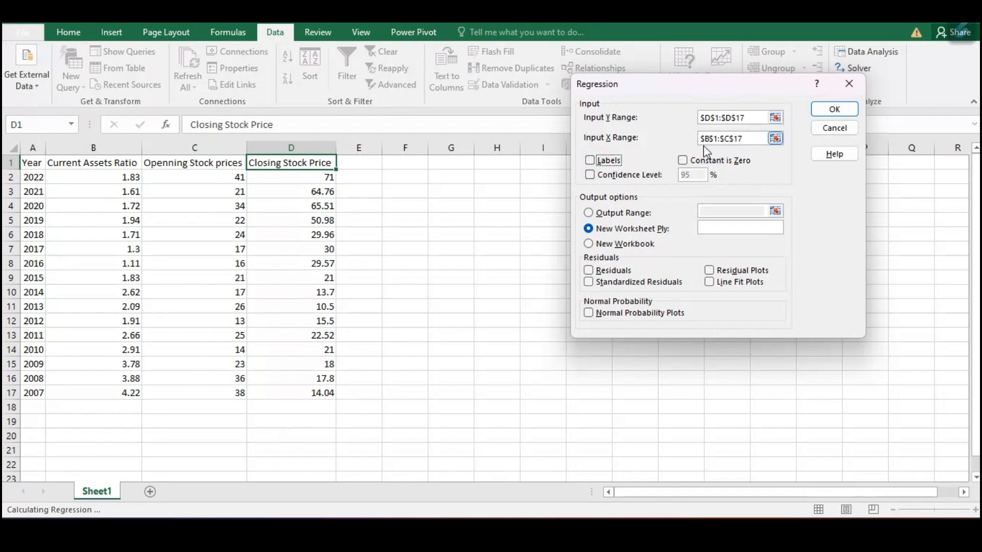
pyautogui.click(596, 161)
pyautogui.click(591, 163)
pyautogui.click(833, 110)
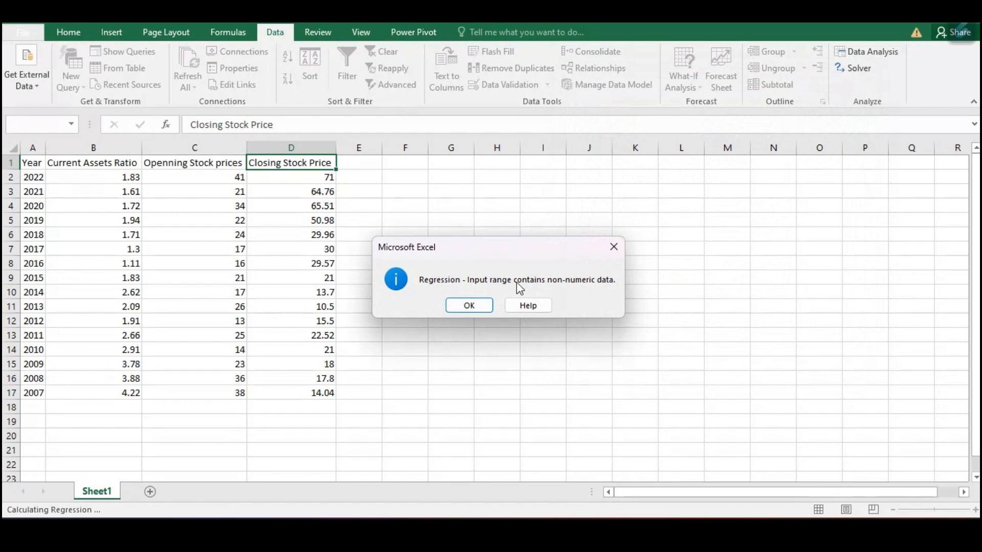
pyautogui.click(476, 303)
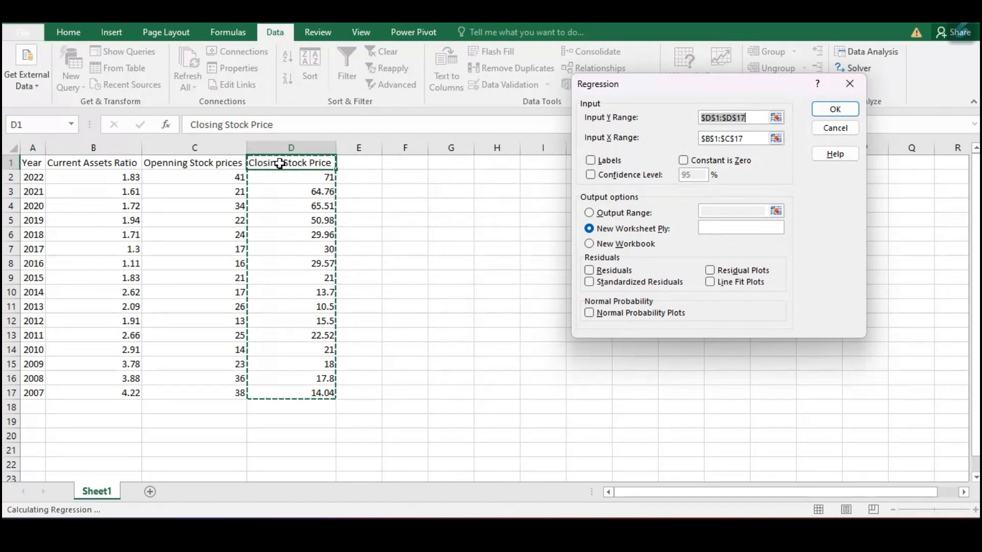
pyautogui.click(590, 161)
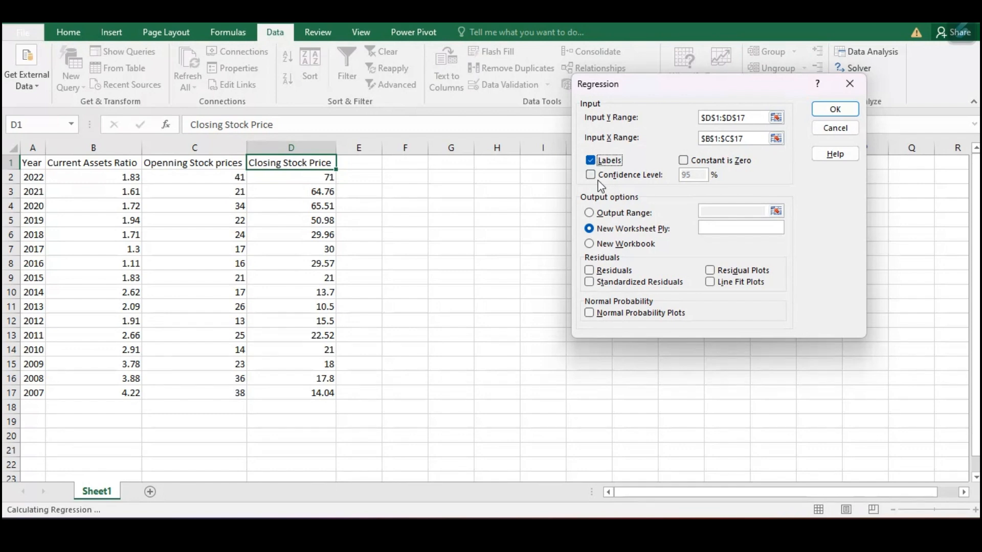
# - Set the regression output to an Output Range on the current sheet, starting at cell G8
pyautogui.click(589, 212)
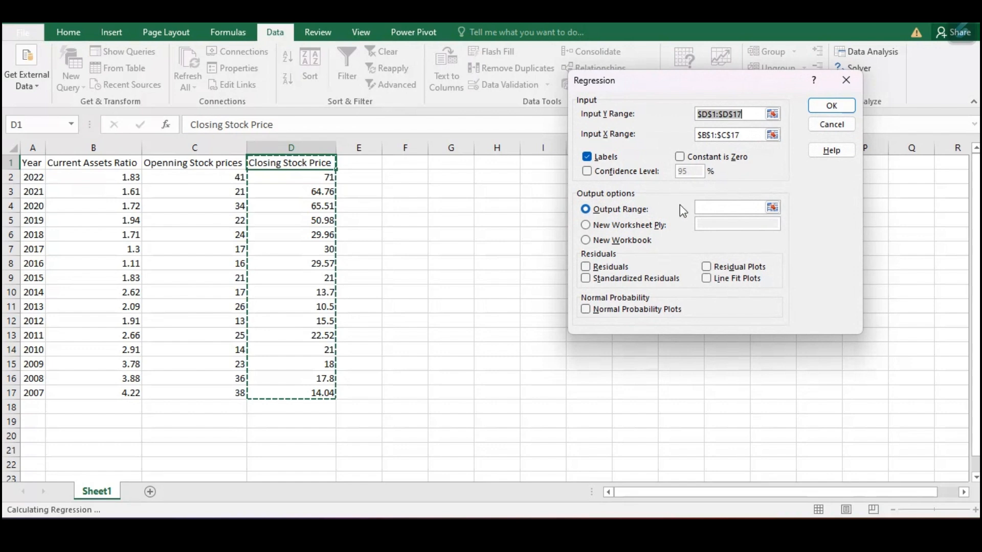
pyautogui.click(738, 208)
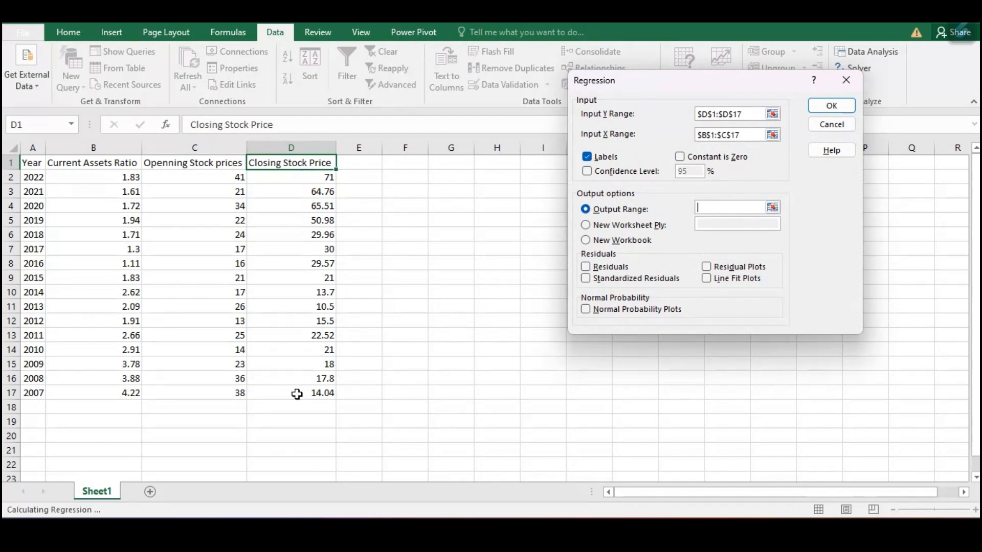
pyautogui.click(403, 175)
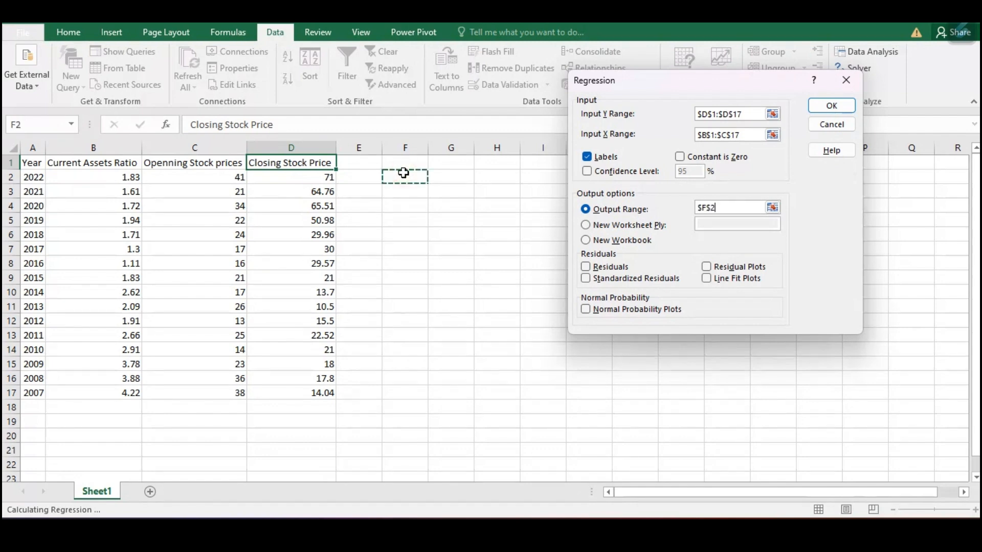
pyautogui.click(404, 274)
pyautogui.click(497, 211)
pyautogui.click(455, 267)
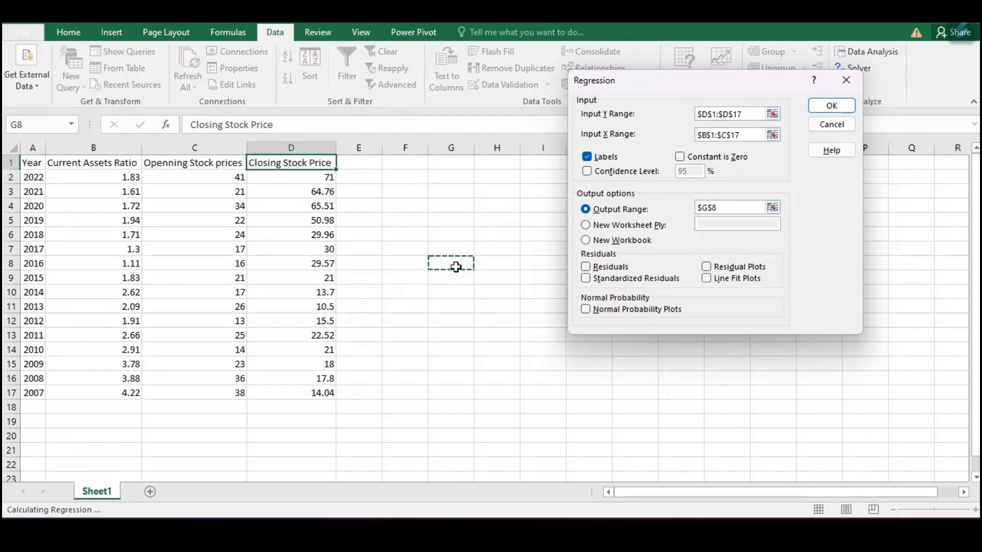
# - Choose New Worksheet Ply as the output destination and run the regression
pyautogui.click(586, 225)
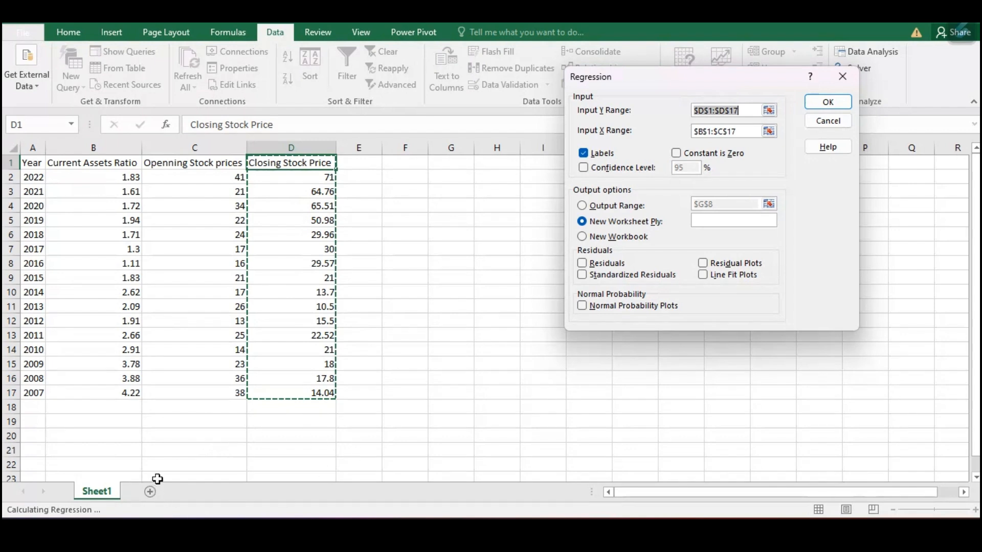
pyautogui.click(583, 236)
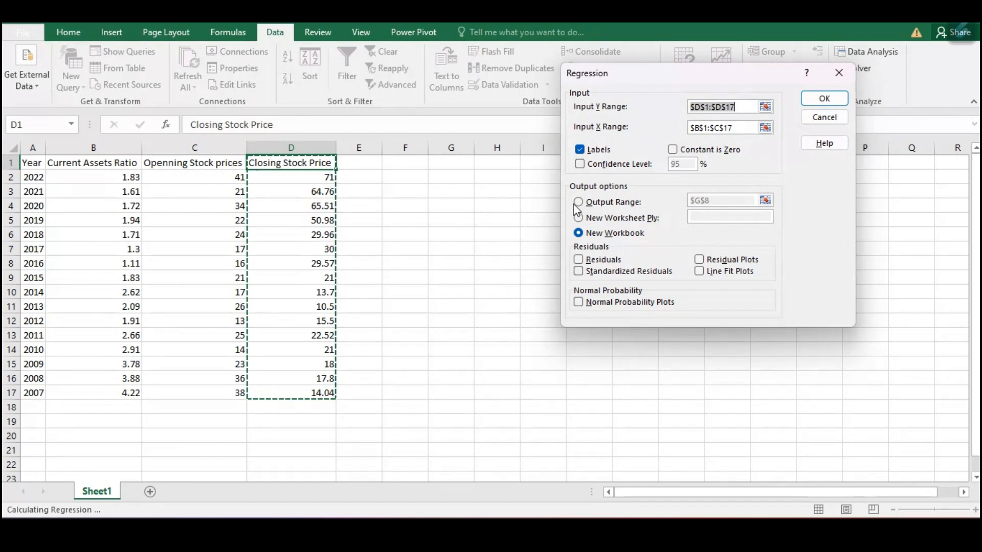
pyautogui.click(584, 220)
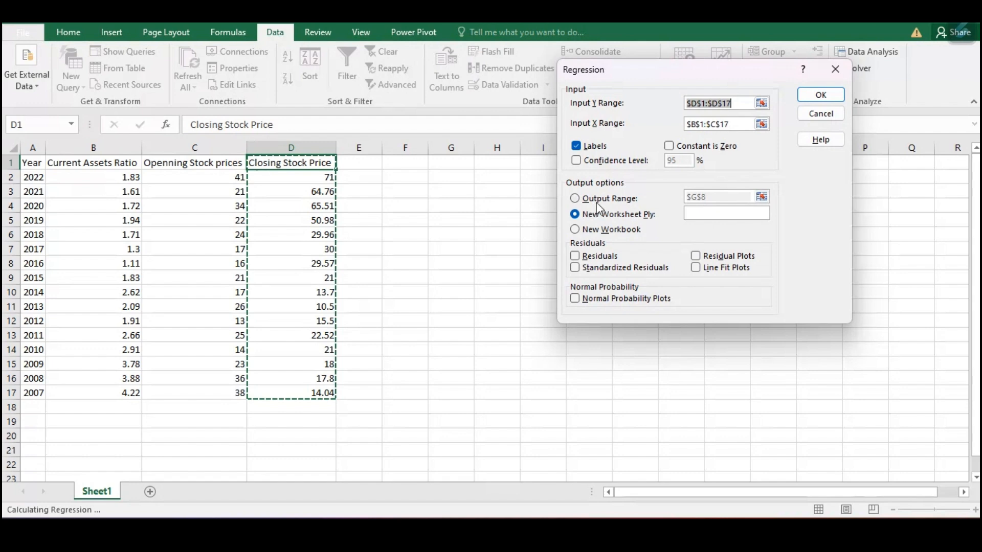
pyautogui.click(813, 94)
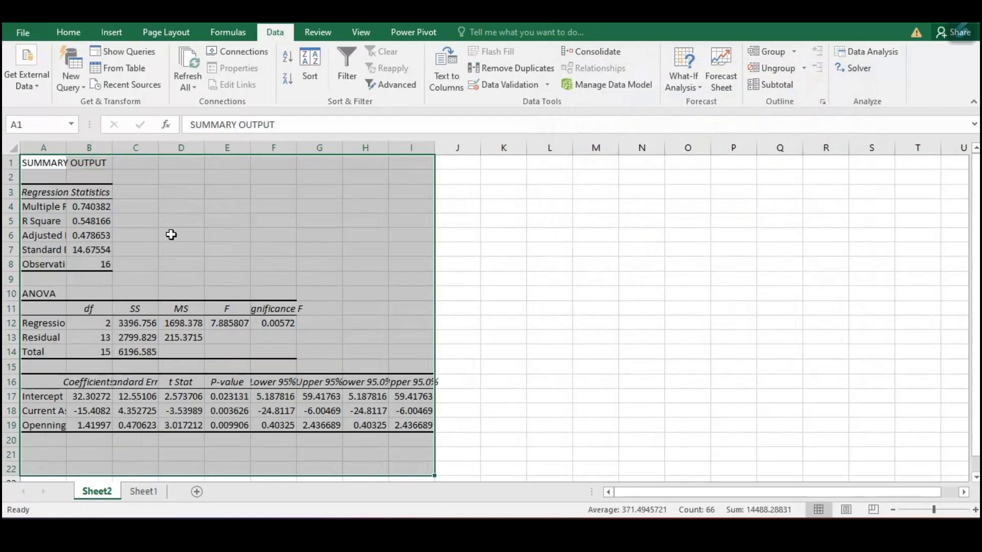
# - Auto-fit columns A through I of the regression summary output to their contents
pyautogui.doubleClick(70, 148)
pyautogui.moveTo(172, 153); pyautogui.dragTo(171, 154)
pyautogui.doubleClick(172, 154)
pyautogui.moveTo(73, 148); pyautogui.dragTo(508, 198)
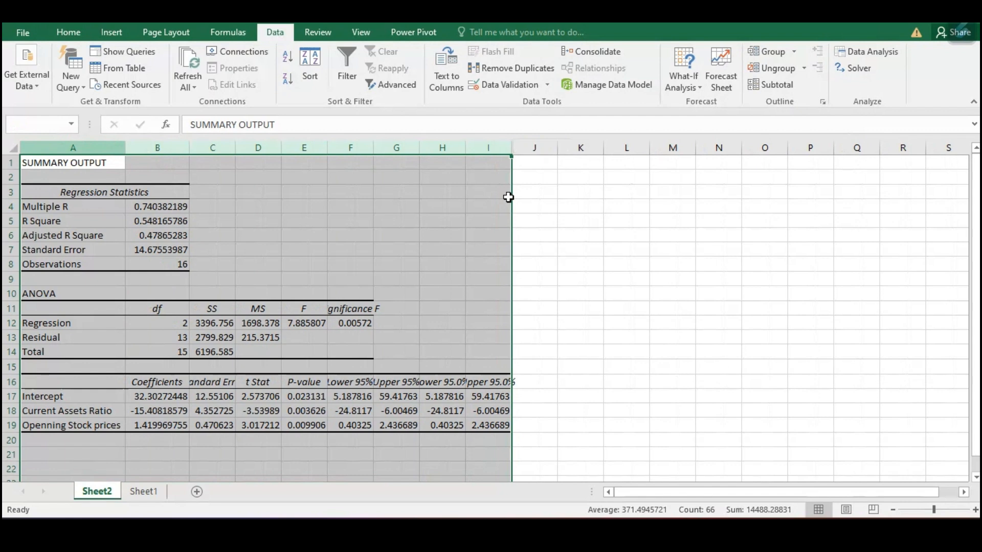
pyautogui.doubleClick(512, 146)
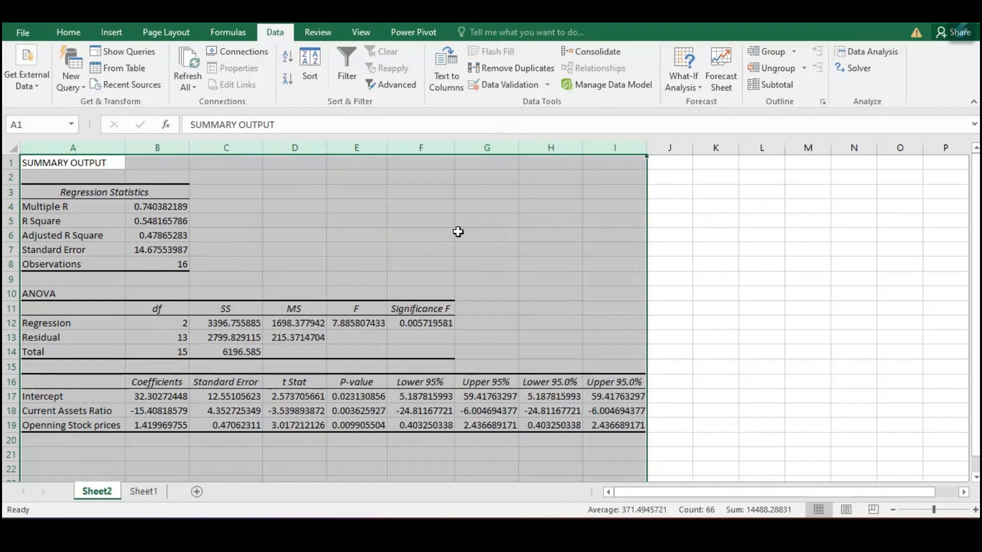
pyautogui.click(459, 232)
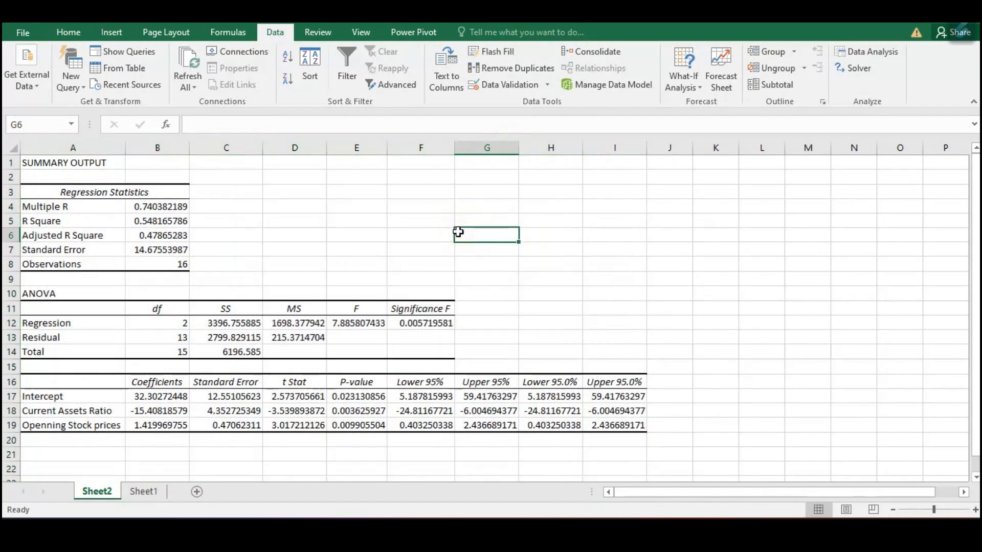
# - Enter "Significance level" in F4, 5% in G4 and 0.05 in H4, and auto-fit column F
pyautogui.click(436, 208)
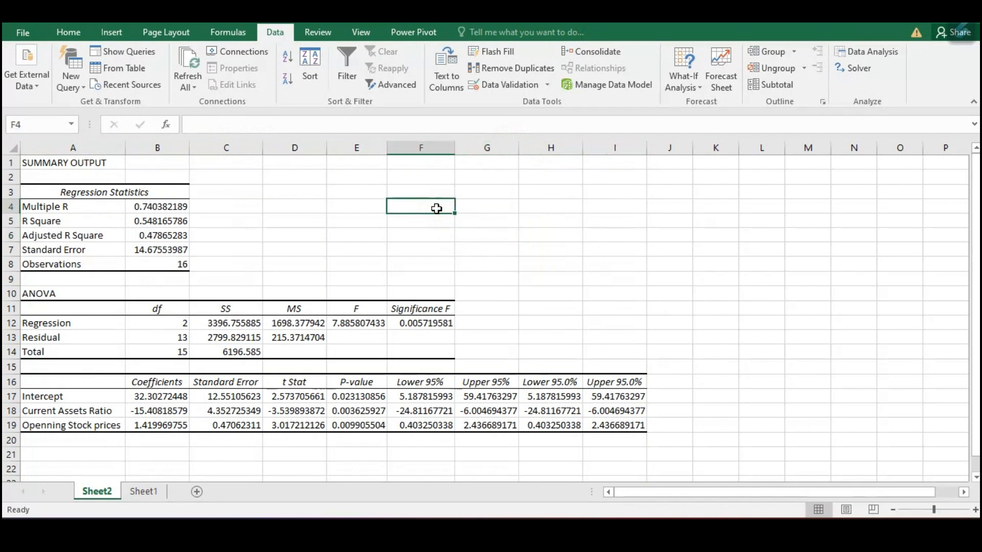
pyautogui.write('S')
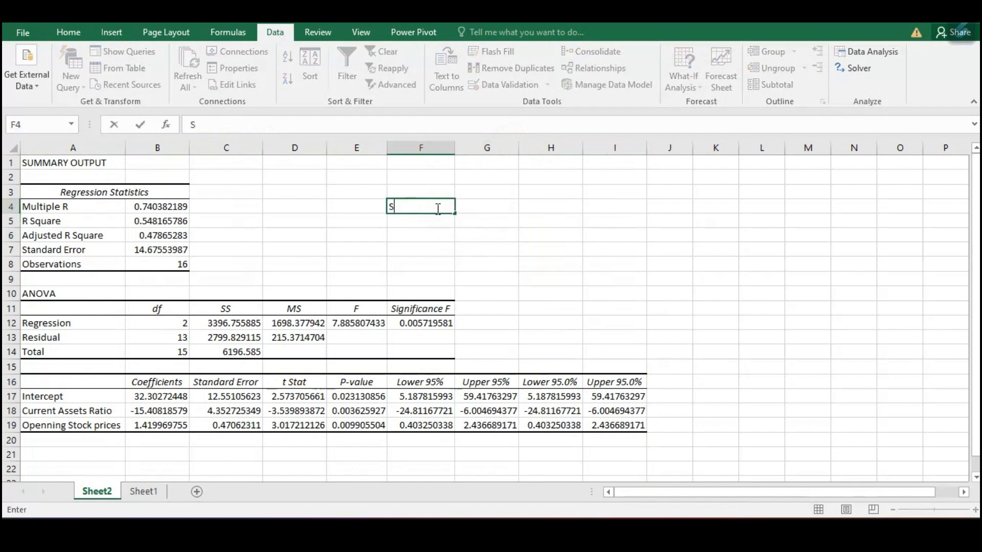
pyautogui.write('ignificance')
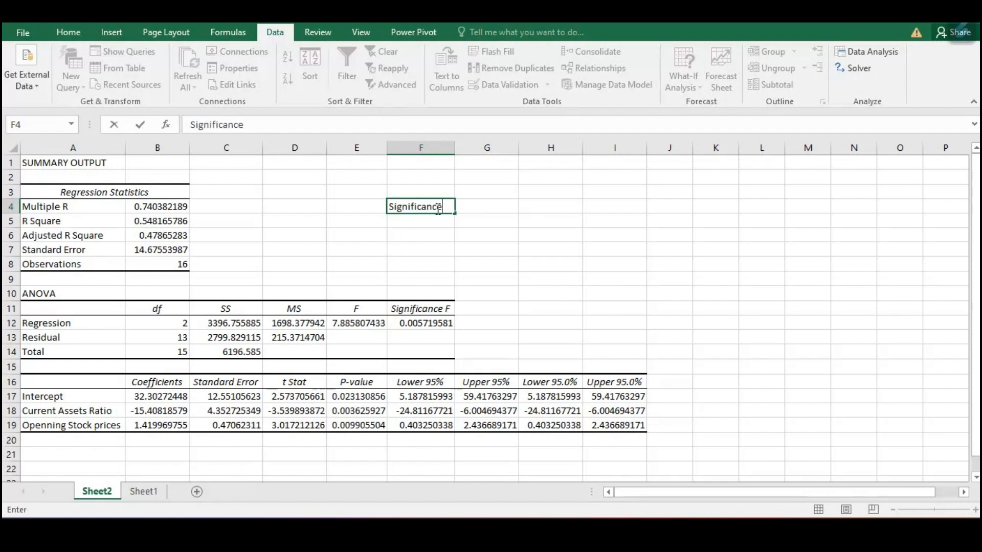
pyautogui.write(' Ievel')
pyautogui.press('Tab')
pyautogui.write('5%')
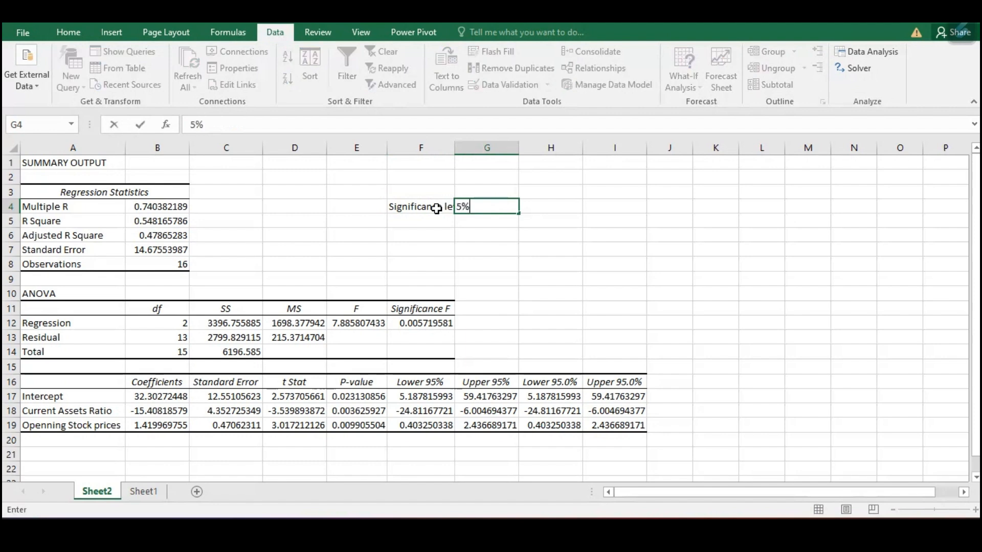
pyautogui.press('Tab')
pyautogui.write('0.05')
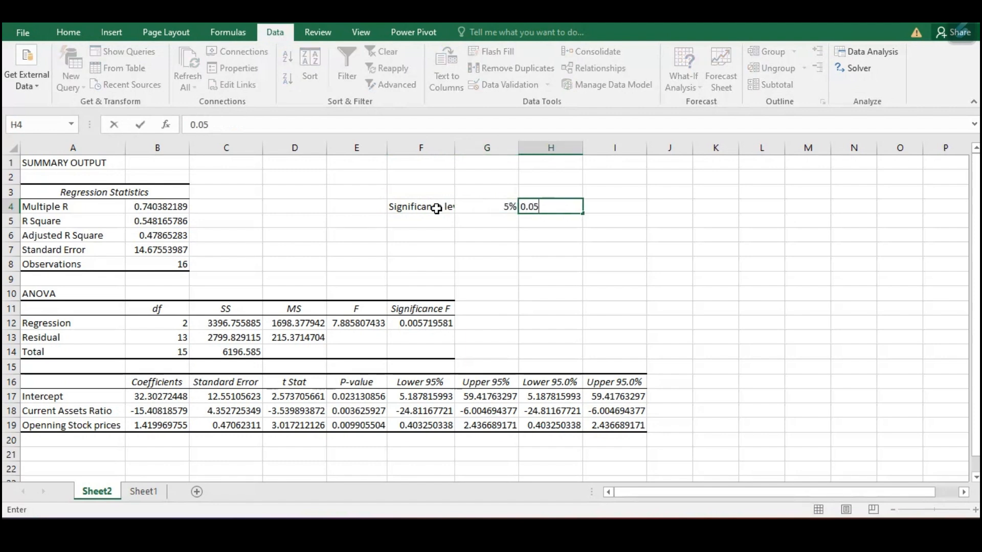
pyautogui.press('Return')
pyautogui.doubleClick(455, 147)
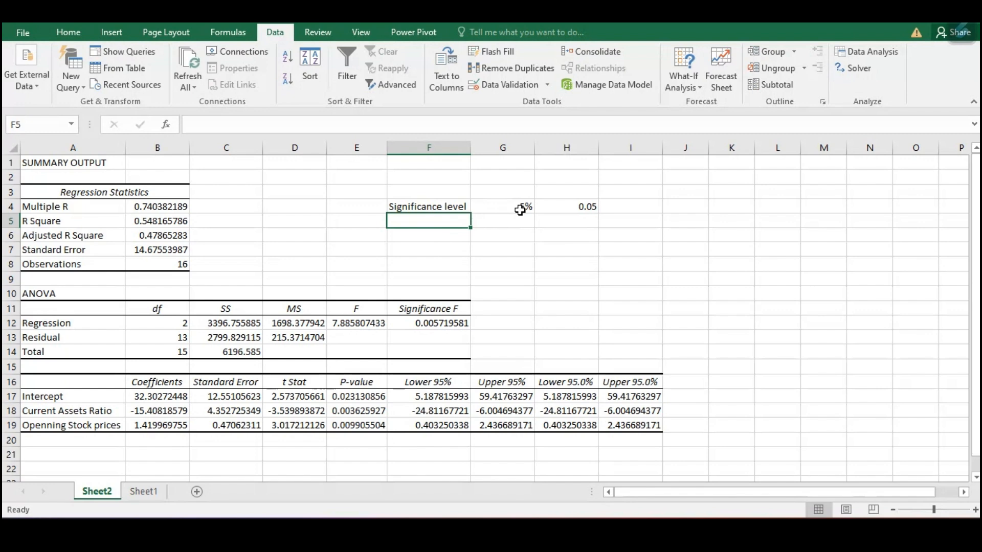
# - Review the ANOVA table's Significance F and enter the label "P-value" beside its header in G11
pyautogui.moveTo(31, 293); pyautogui.dragTo(417, 347)
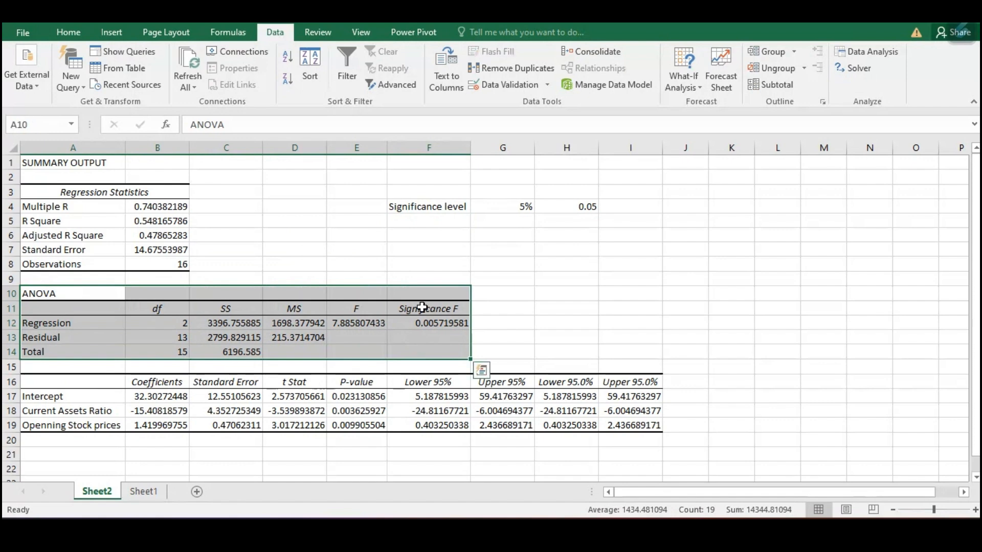
pyautogui.moveTo(417, 305); pyautogui.dragTo(429, 321)
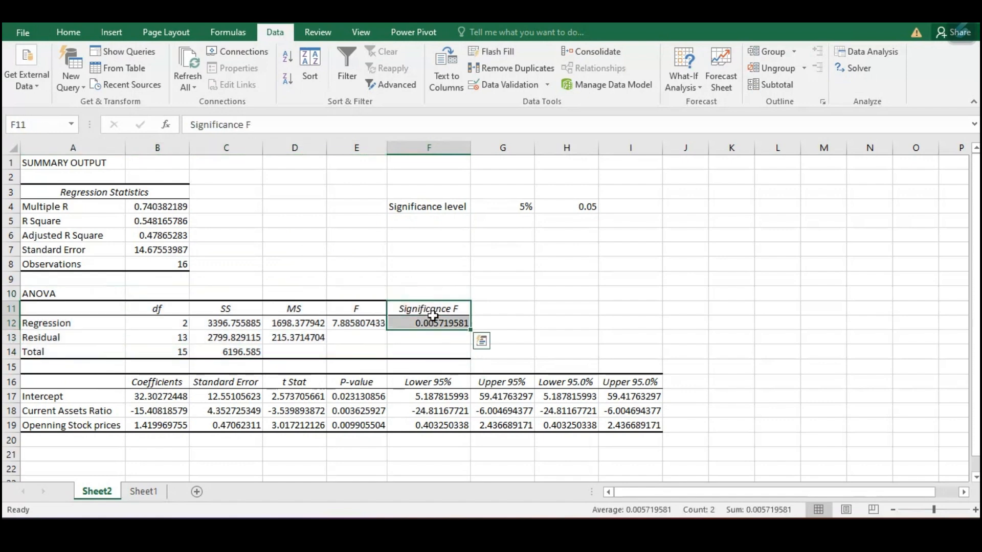
pyautogui.click(478, 308)
pyautogui.write('P')
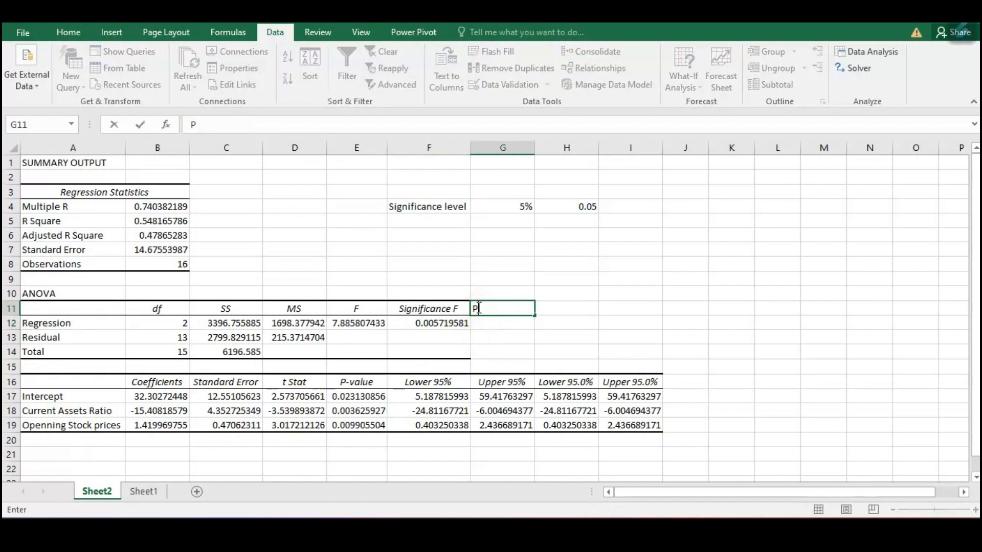
pyautogui.write('-value')
pyautogui.press('Return')
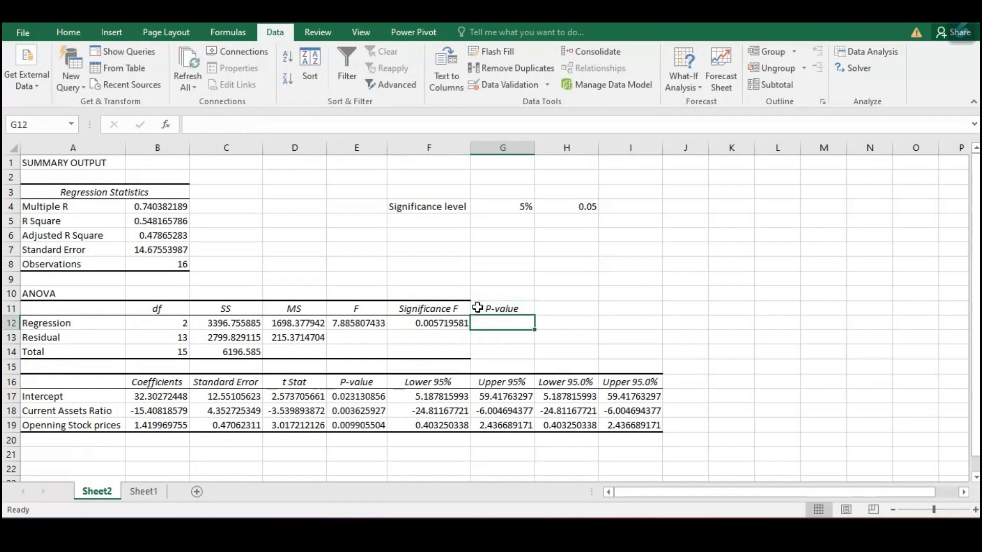
pyautogui.click(452, 323)
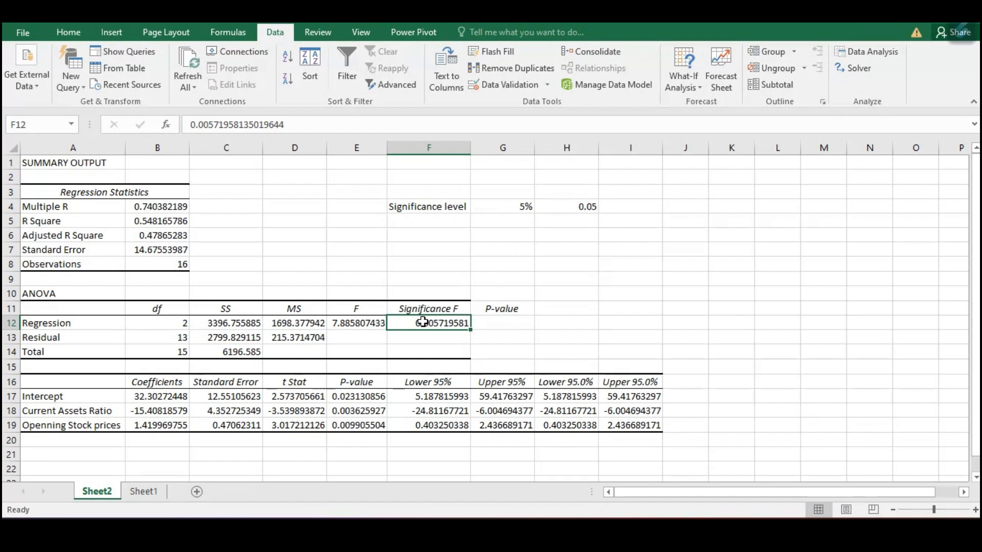
# - Format the R Square value in B5 of the Regression Statistics table as a percentage
pyautogui.moveTo(48, 196); pyautogui.dragTo(186, 267)
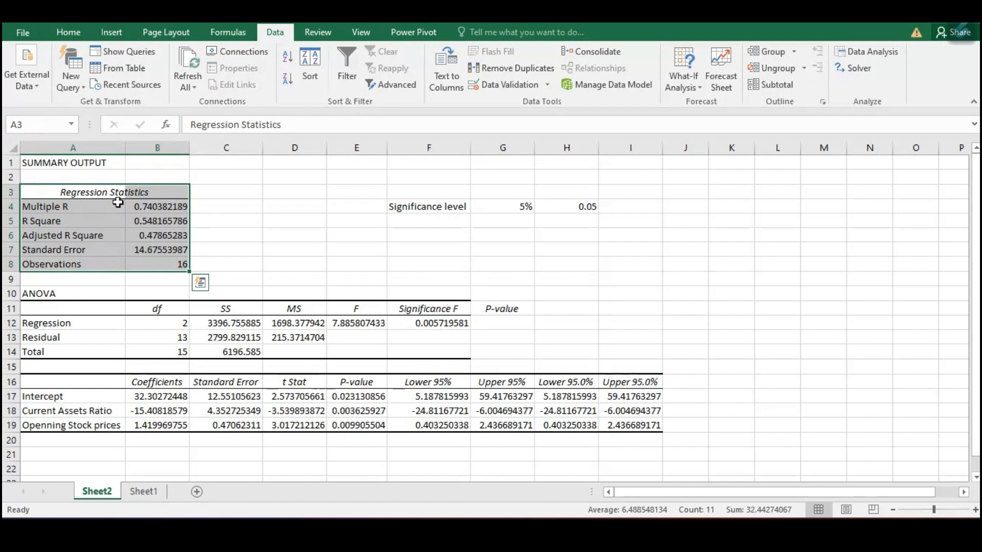
pyautogui.moveTo(26, 220); pyautogui.dragTo(142, 226)
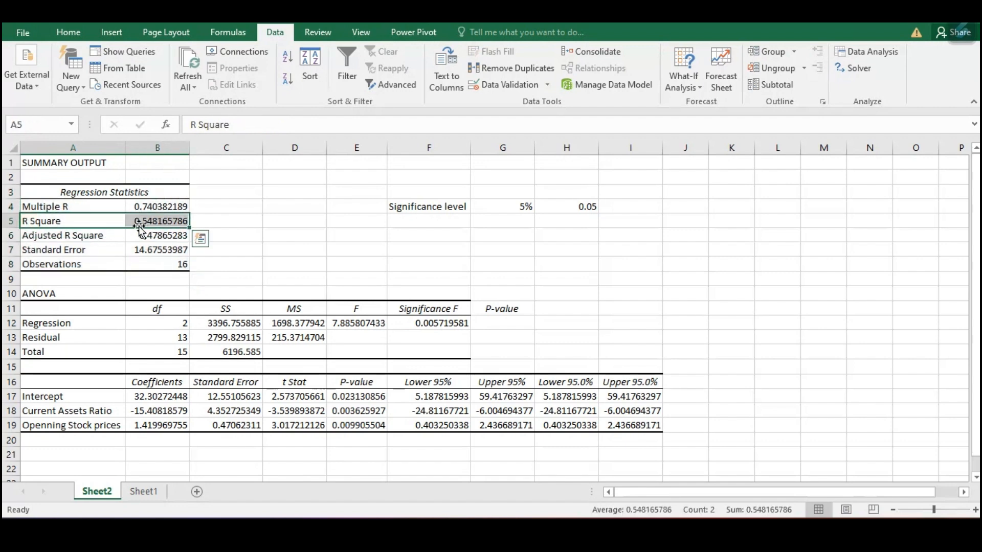
pyautogui.click(170, 221)
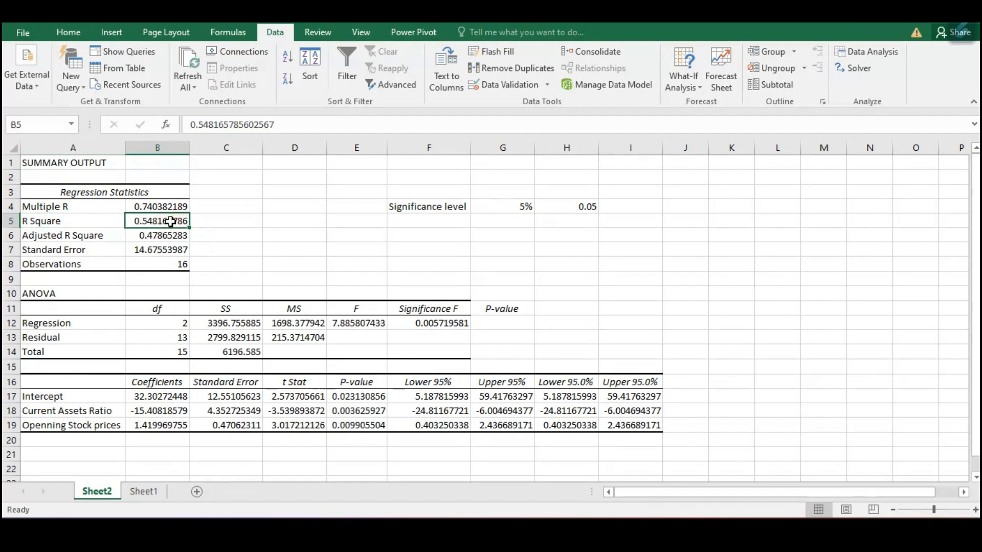
pyautogui.click(71, 33)
pyautogui.click(490, 79)
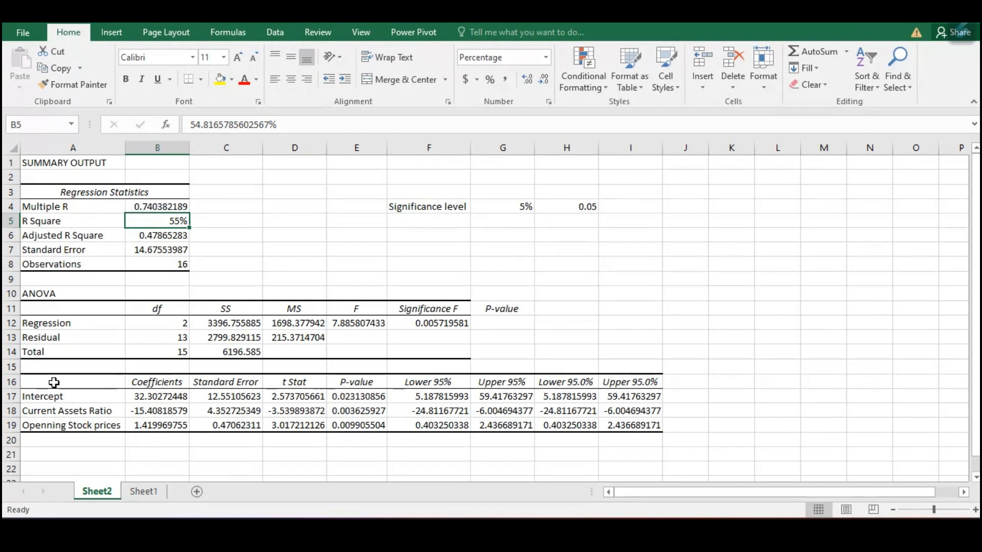
# - Examine the coefficients table for the intercept and both predictors, comparing the P-values in E17:E19 with the 0.05 significance level
pyautogui.moveTo(54, 384); pyautogui.dragTo(386, 427)
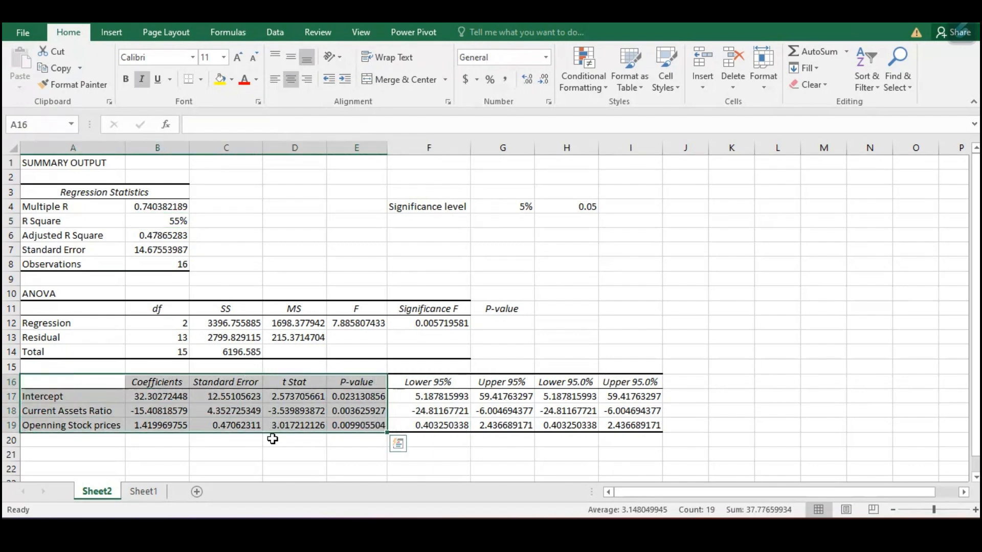
pyautogui.click(68, 398)
pyautogui.moveTo(102, 399); pyautogui.dragTo(206, 399)
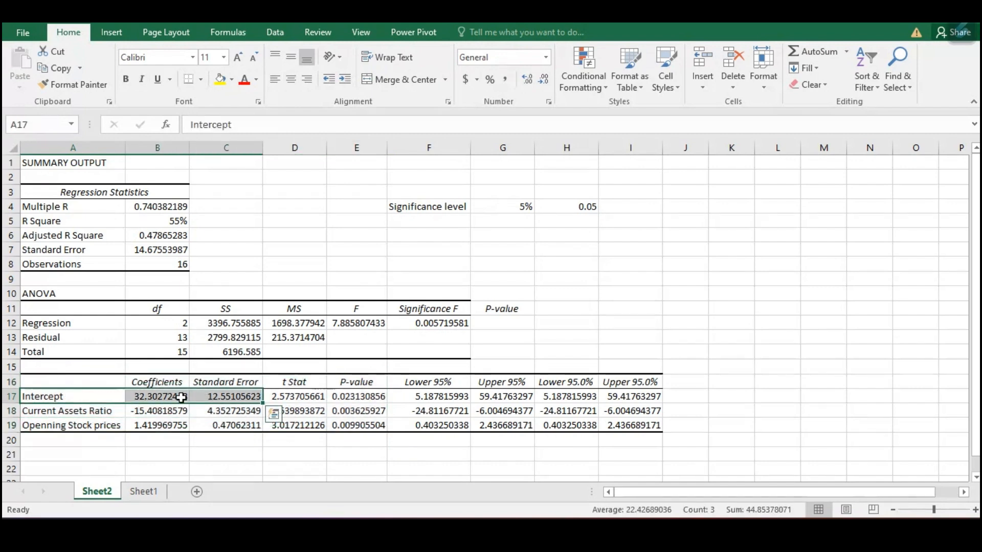
pyautogui.click(173, 398)
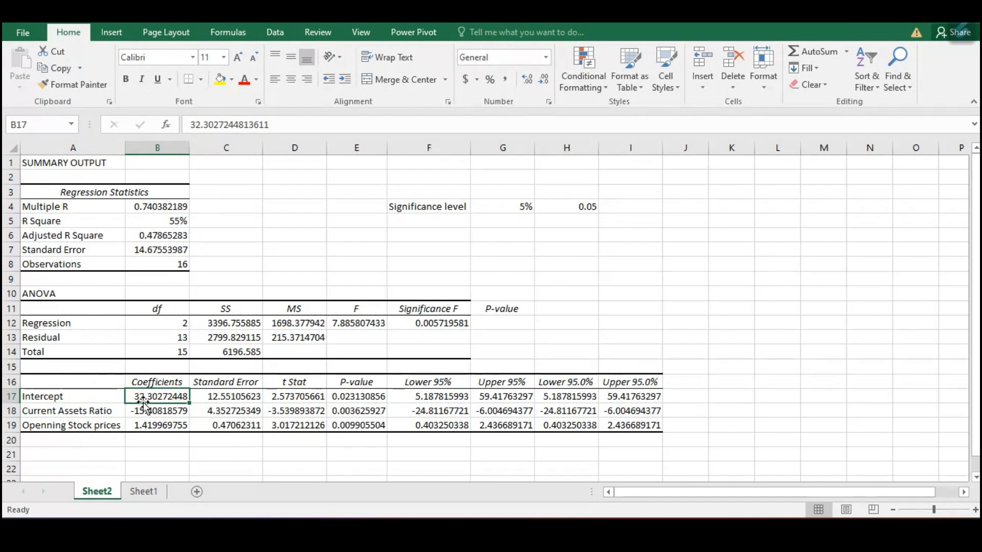
pyautogui.click(94, 398)
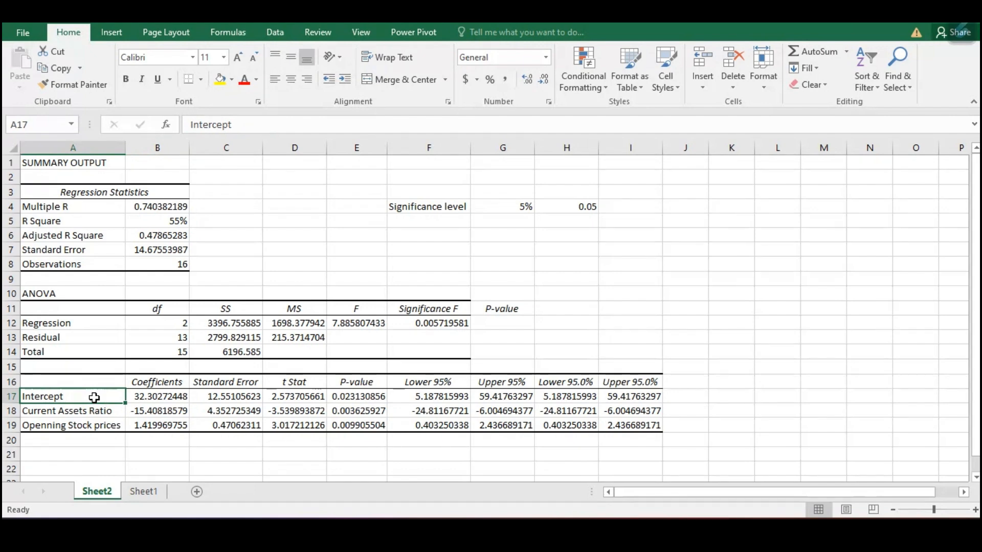
pyautogui.click(181, 398)
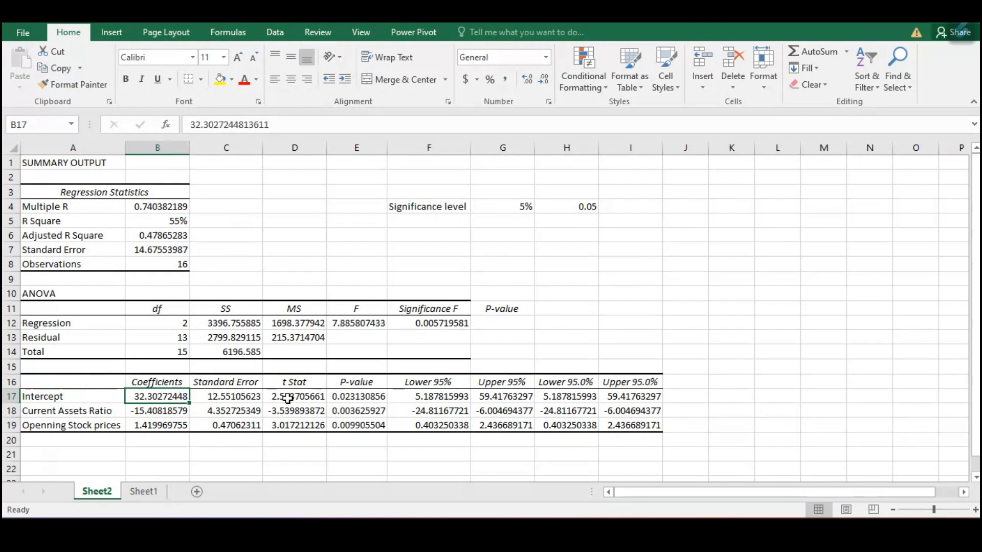
pyautogui.moveTo(351, 399); pyautogui.dragTo(351, 428)
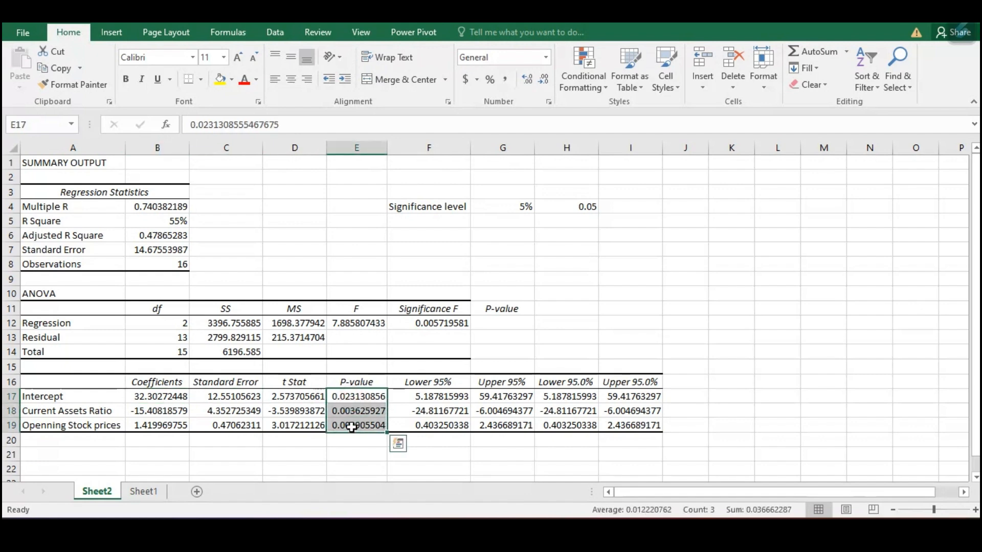
pyautogui.click(593, 207)
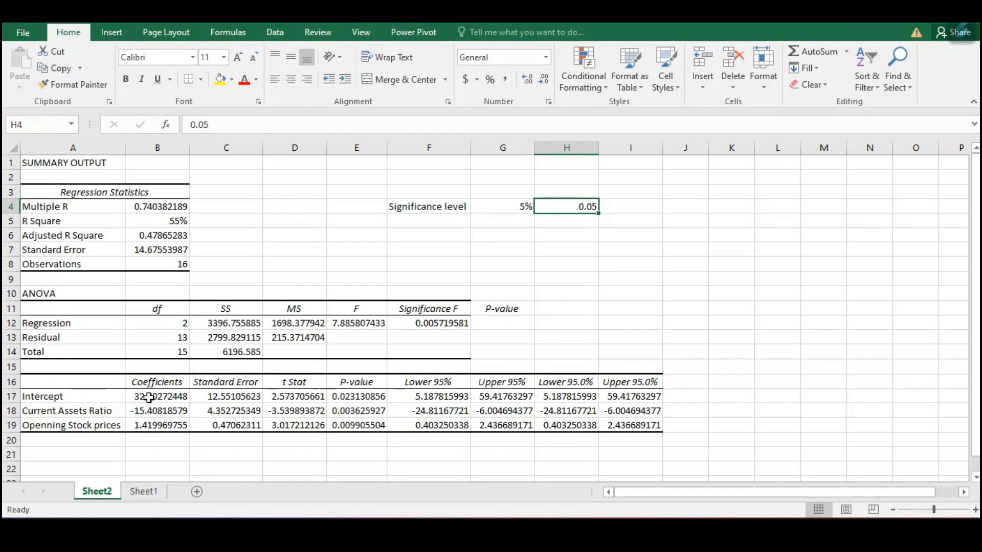
pyautogui.moveTo(102, 410); pyautogui.dragTo(91, 436)
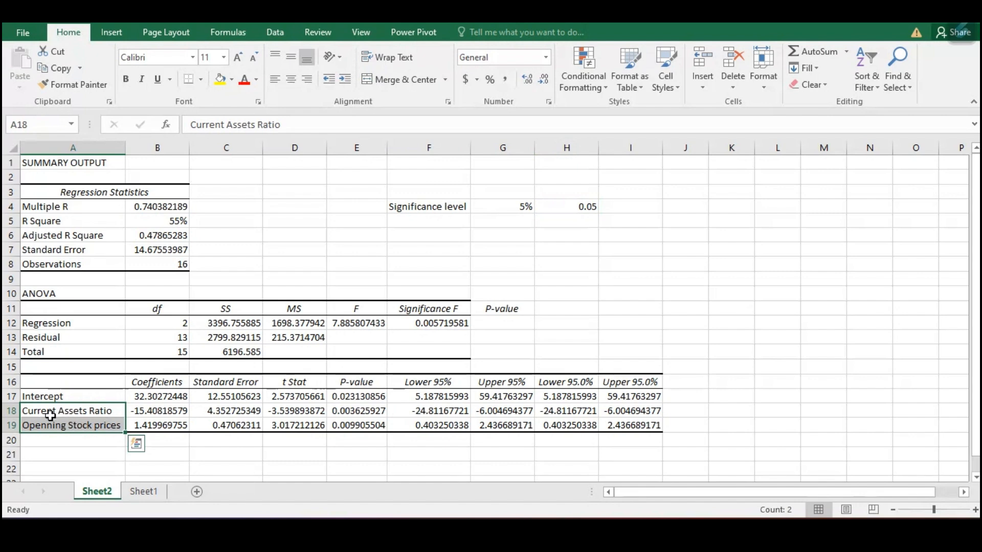
pyautogui.click(52, 412)
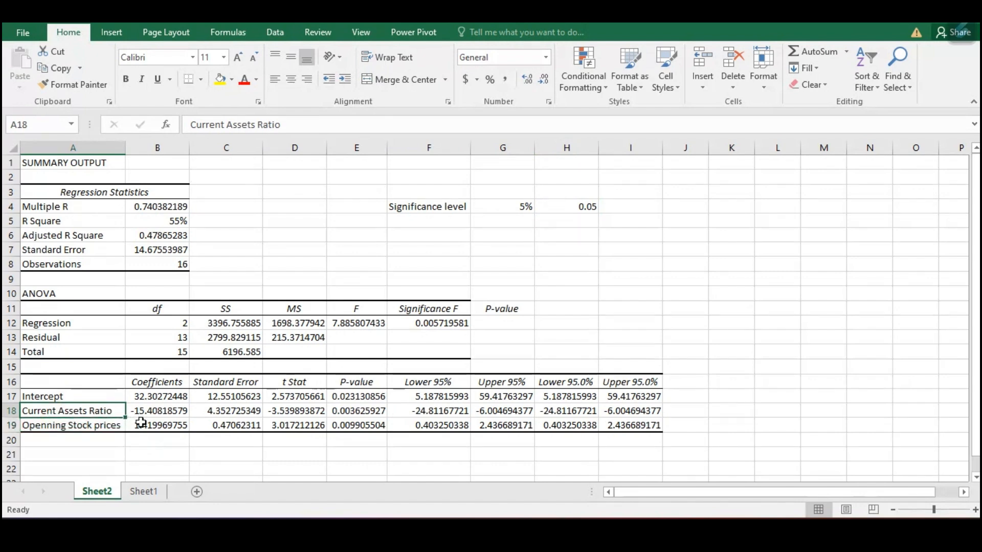